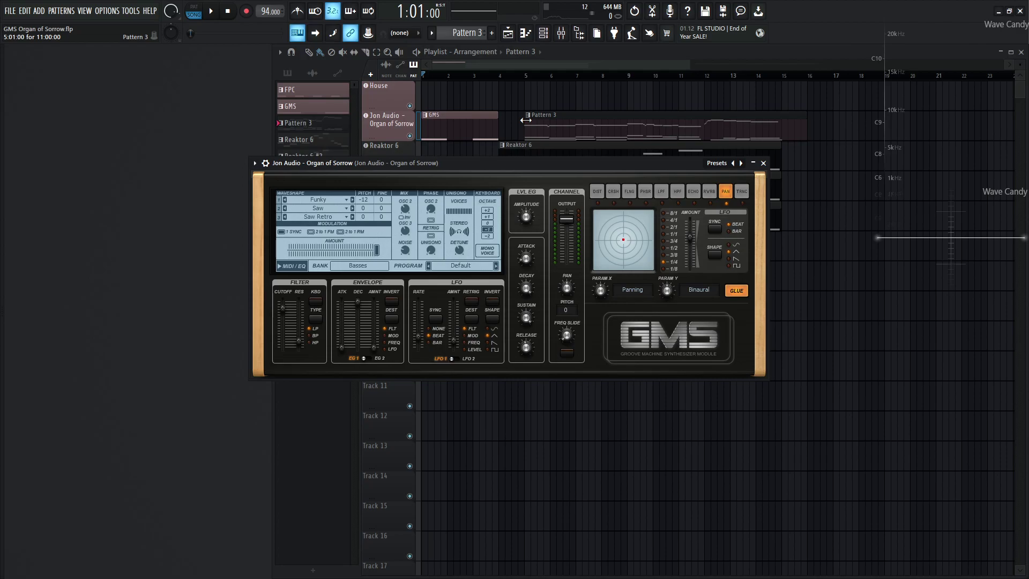
Play the full arrangement from the start and stop playback after its last clip ends
{"action": "key", "text": "space"}
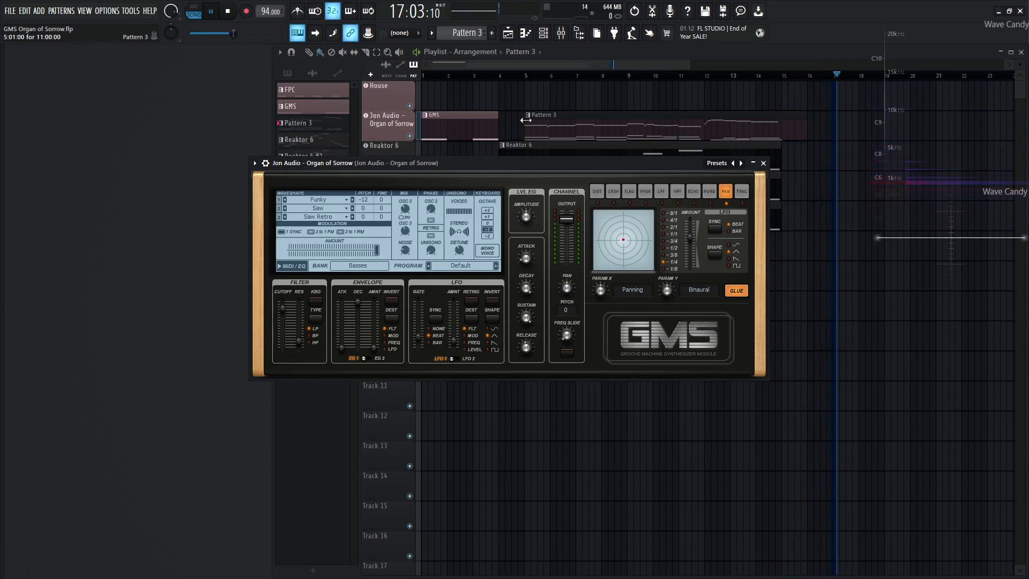
{"action": "key", "text": "space"}
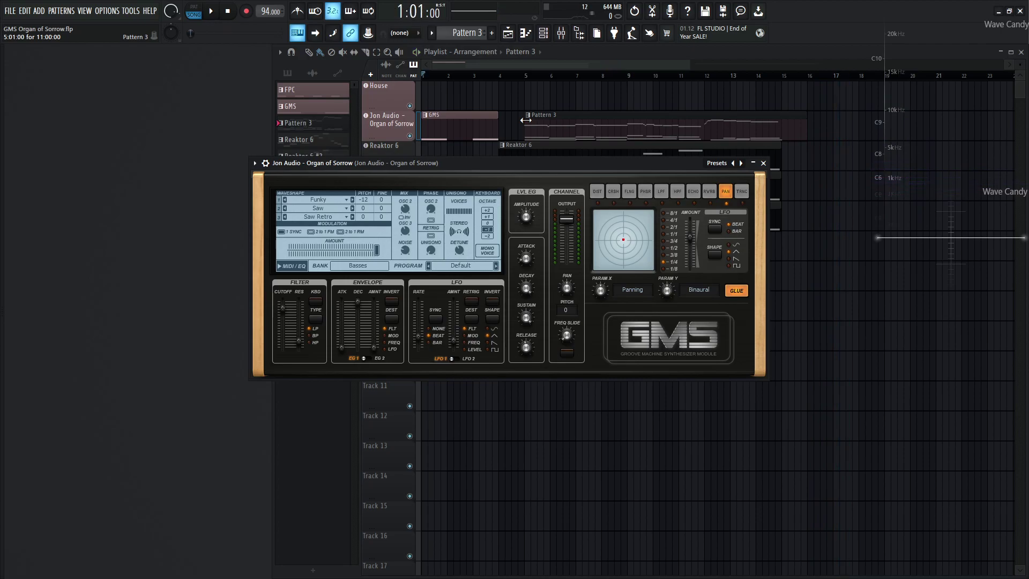
Audition the Organ of Sorrow patch by playing a series of single notes and chords, from low to high octaves
{"action": "key", "text": "b"}
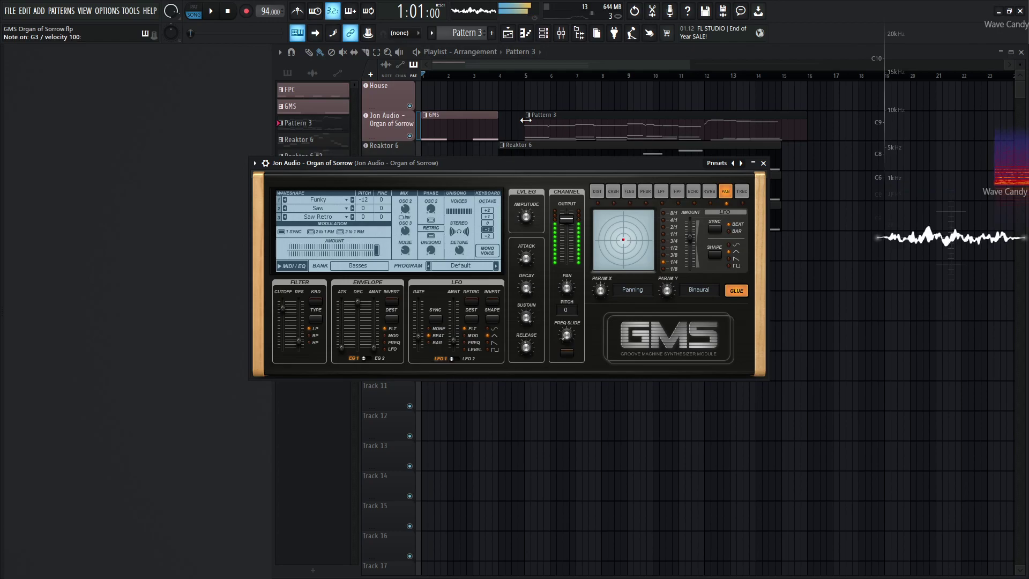
{"action": "key", "text": "v"}
{"action": "key", "text": "0"}
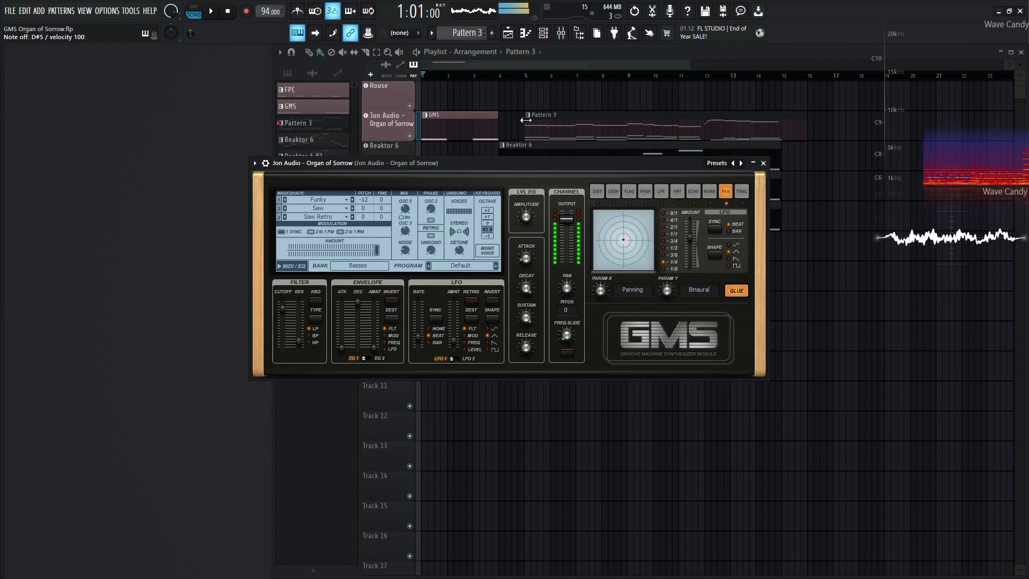
{"action": "key", "text": "h"}
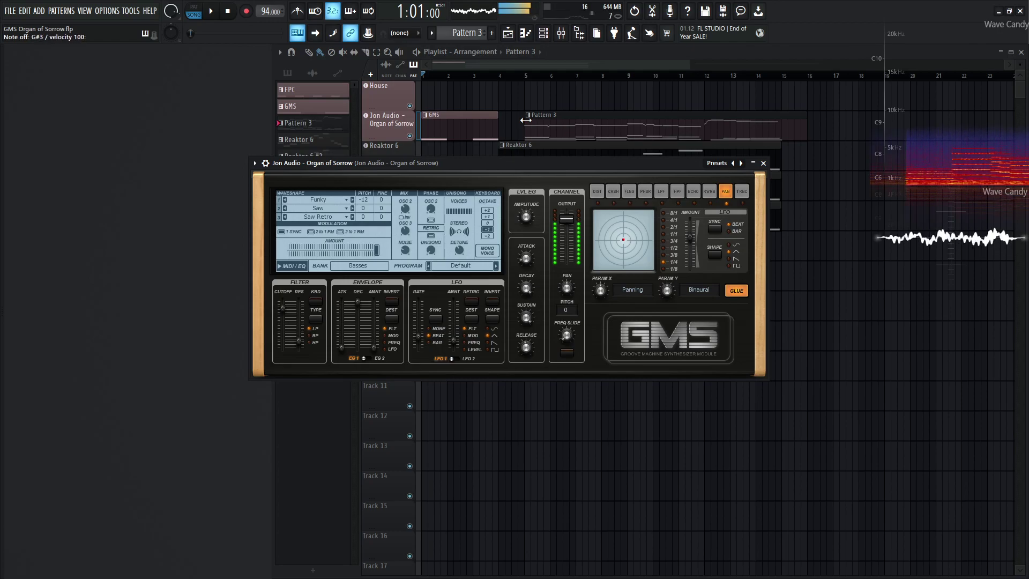
{"action": "key", "text": "v"}
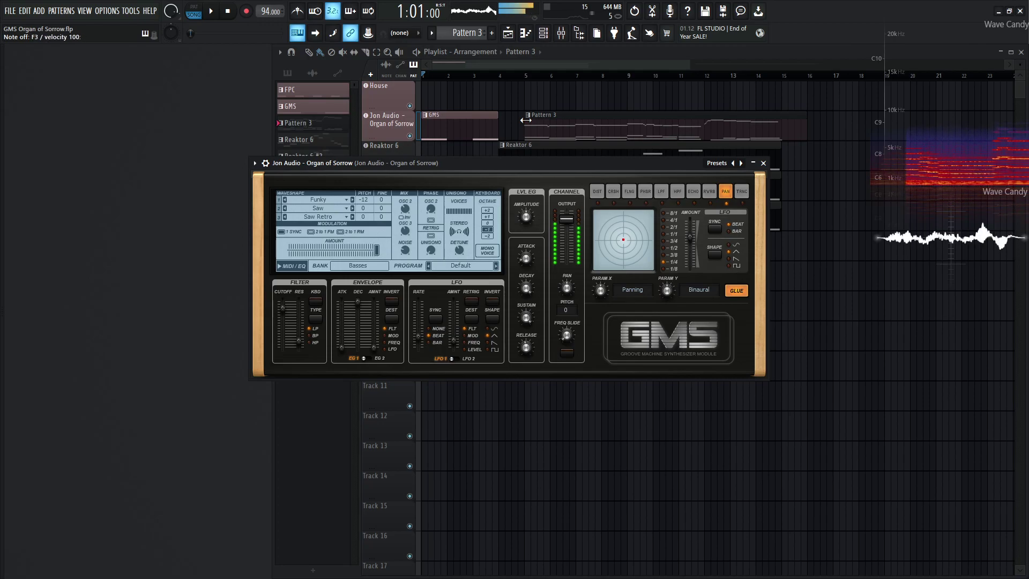
{"action": "key", "text": "o"}
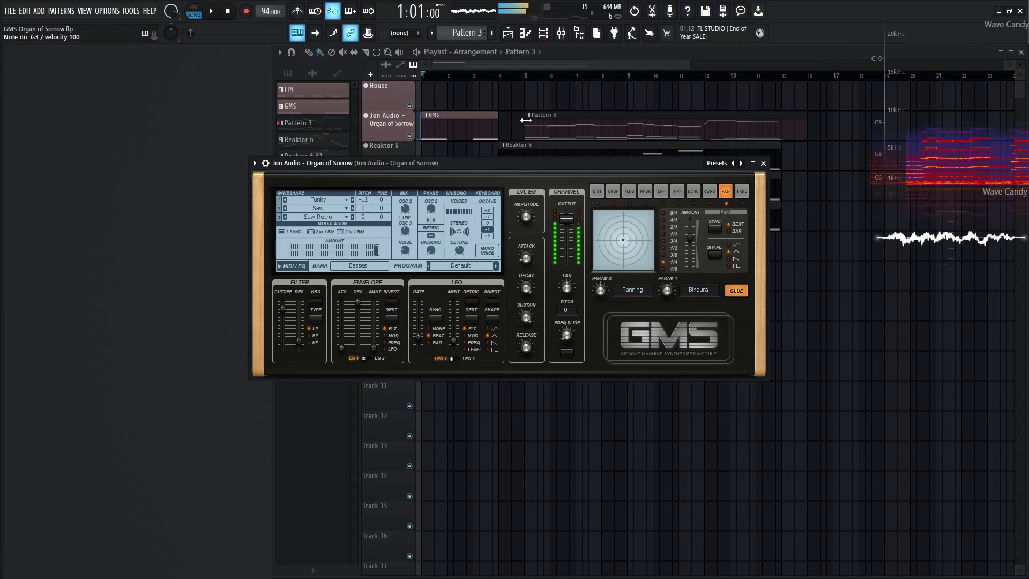
{"action": "key", "text": "d"}
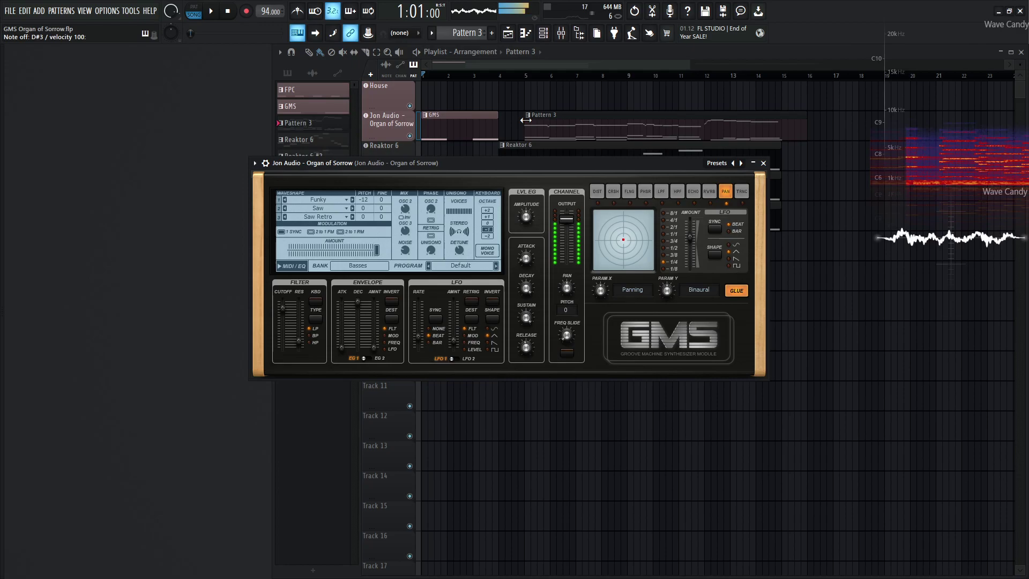
{"action": "key", "text": "7"}
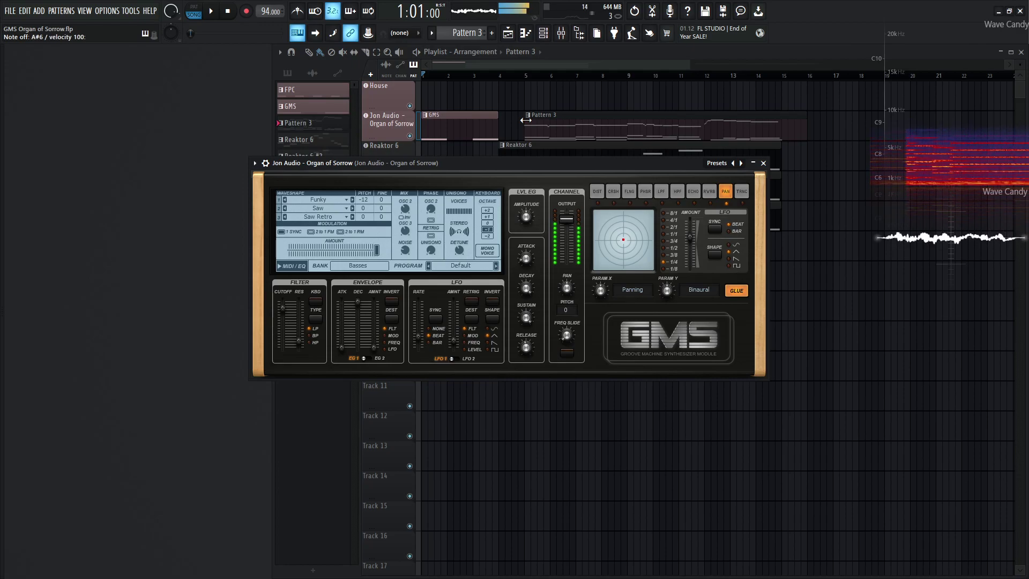
{"action": "key", "text": "7"}
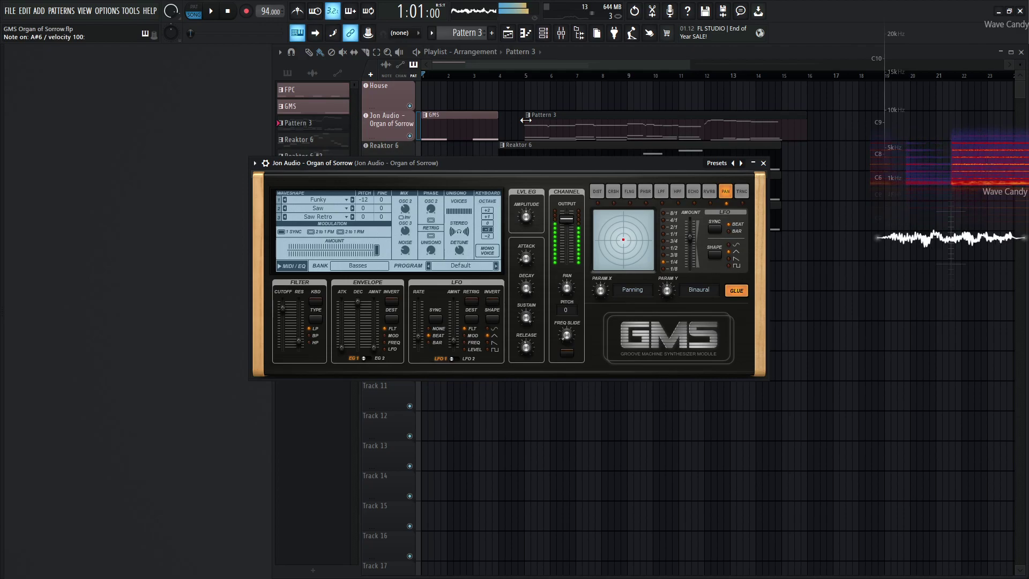
{"action": "key", "text": "z"}
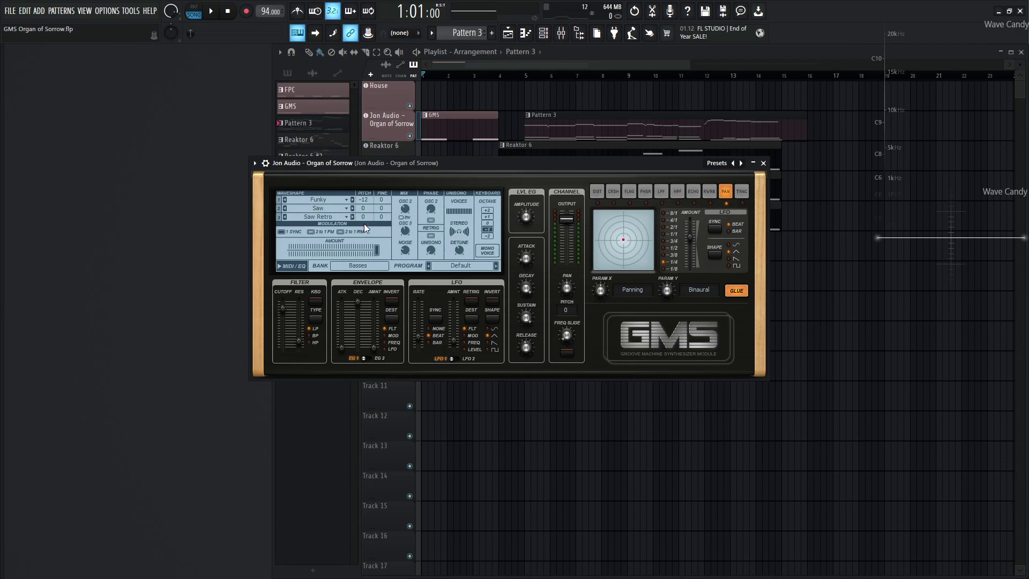
Inspect the GMS patch's oscillator mix, noise level and modulation amount settings
{"action": "left_click_drag", "start_coordinate": [405, 213], "coordinate": [406, 231]}
{"action": "left_click_drag", "start_coordinate": [405, 250], "coordinate": [405, 252]}
{"action": "mouse_move", "coordinate": [378, 252]}
{"action": "left_mouse_down"}
{"action": "mouse_move", "coordinate": [290, 250]}
{"action": "mouse_move", "coordinate": [377, 252]}
{"action": "left_mouse_up"}
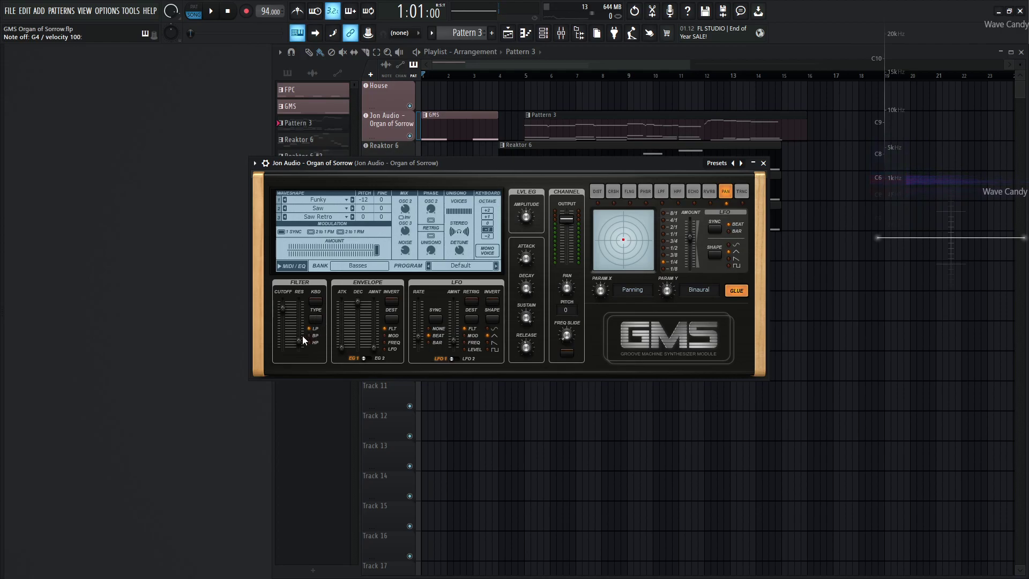
Check the filter's cutoff and resonance values and play several notes to hear the filtered sound
{"action": "left_click_drag", "start_coordinate": [282, 310], "coordinate": [301, 339]}
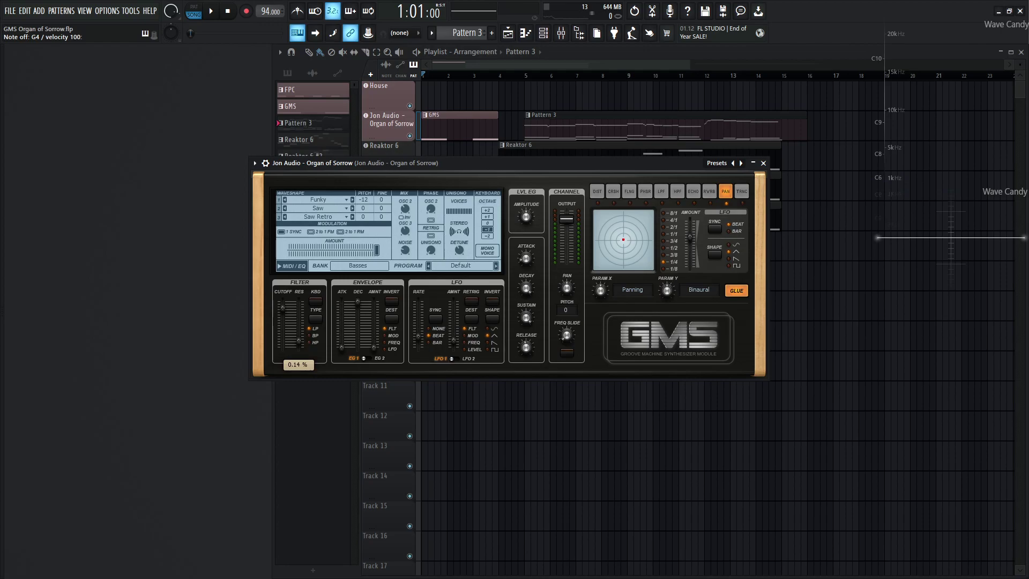
{"action": "key", "text": "b"}
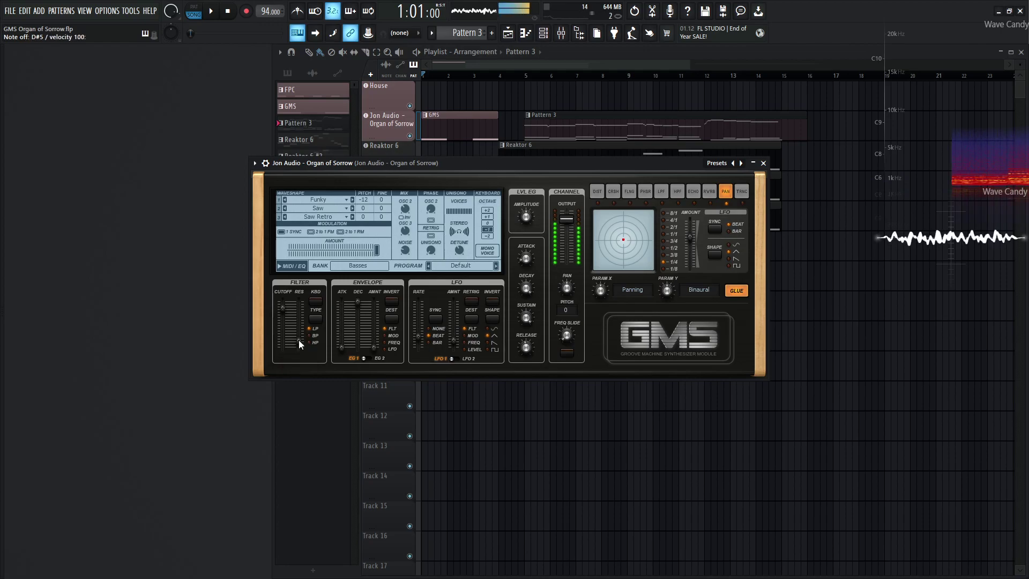
{"action": "key", "text": "d"}
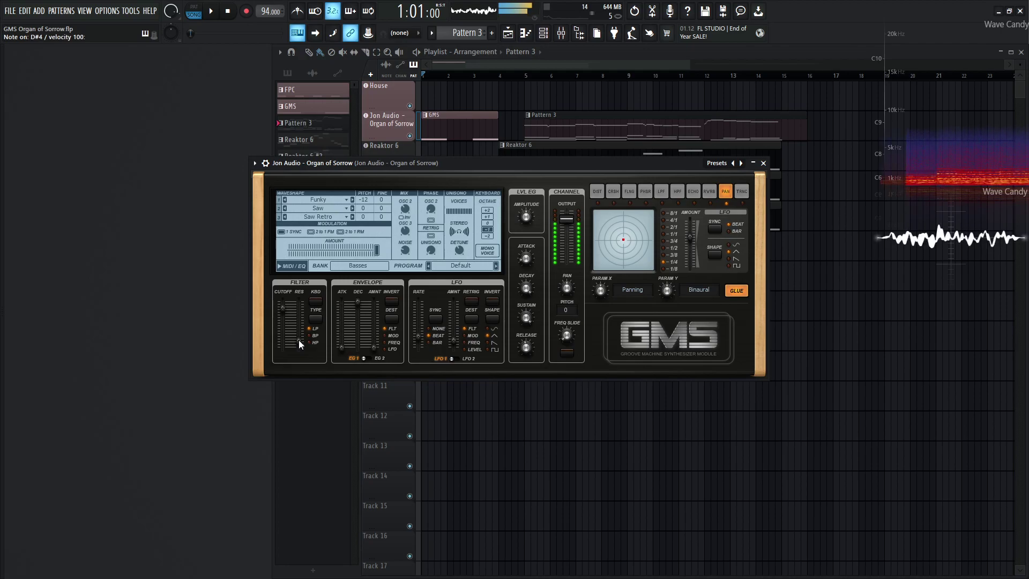
{"action": "key", "text": "z"}
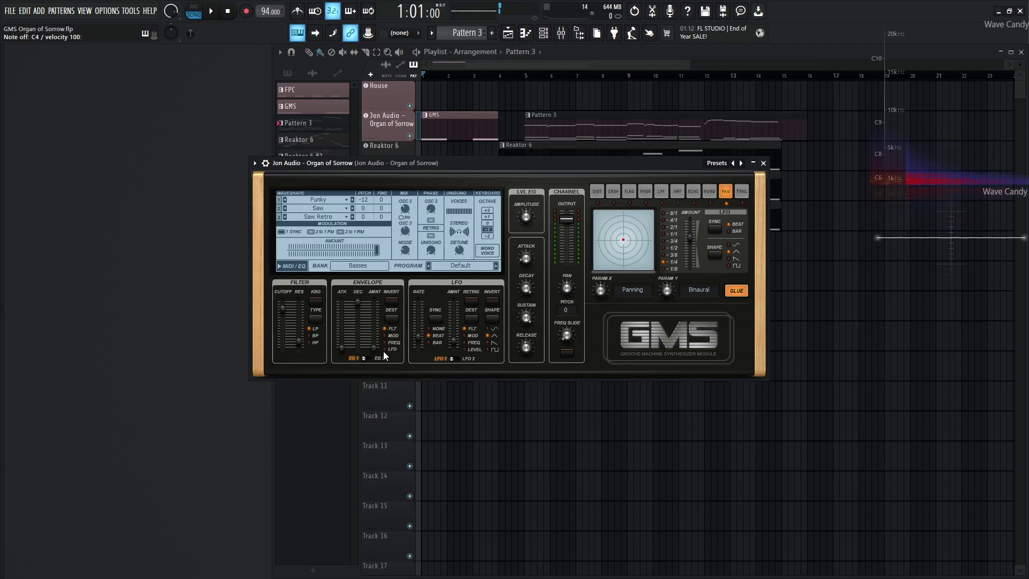
Check the second envelope's settings and the rate of LFO 1
{"action": "left_click", "coordinate": [368, 358]}
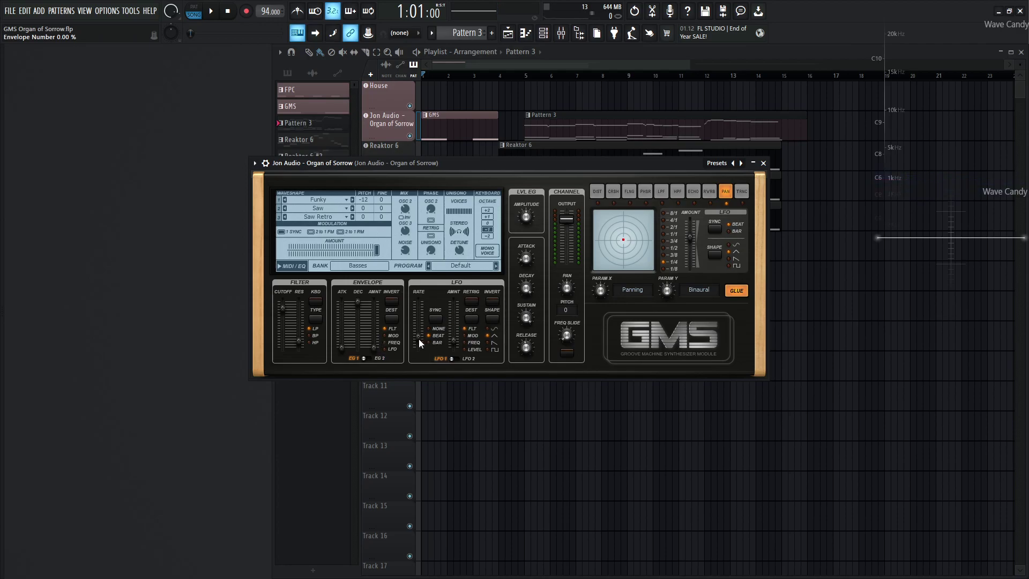
{"action": "left_click_drag", "start_coordinate": [417, 338], "coordinate": [417, 336]}
Try the LFO amount at its minimum and maximum while playing notes to compare the modulation
{"action": "key", "text": "h"}
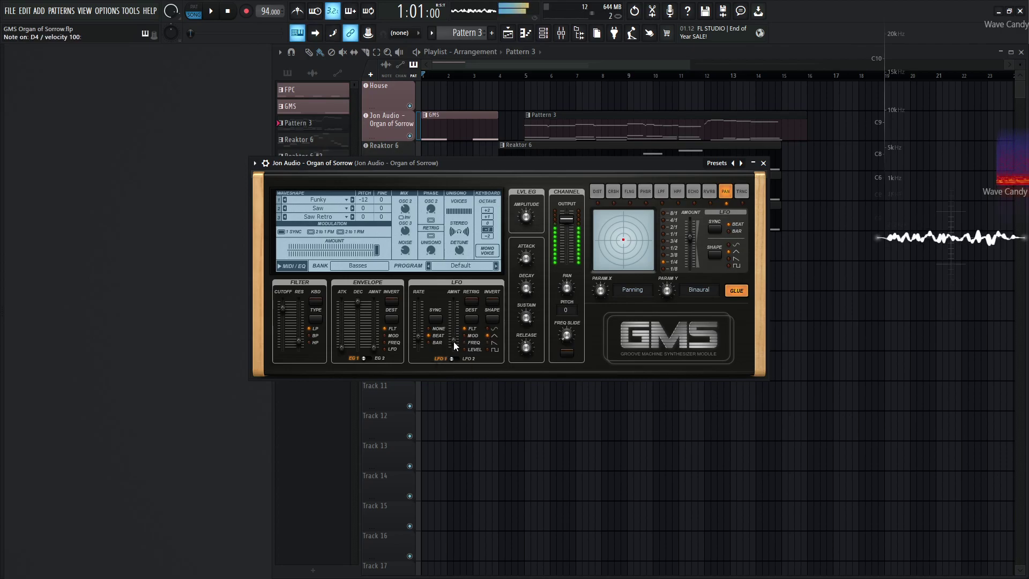
{"action": "left_click_drag", "start_coordinate": [453, 342], "coordinate": [453, 330]}
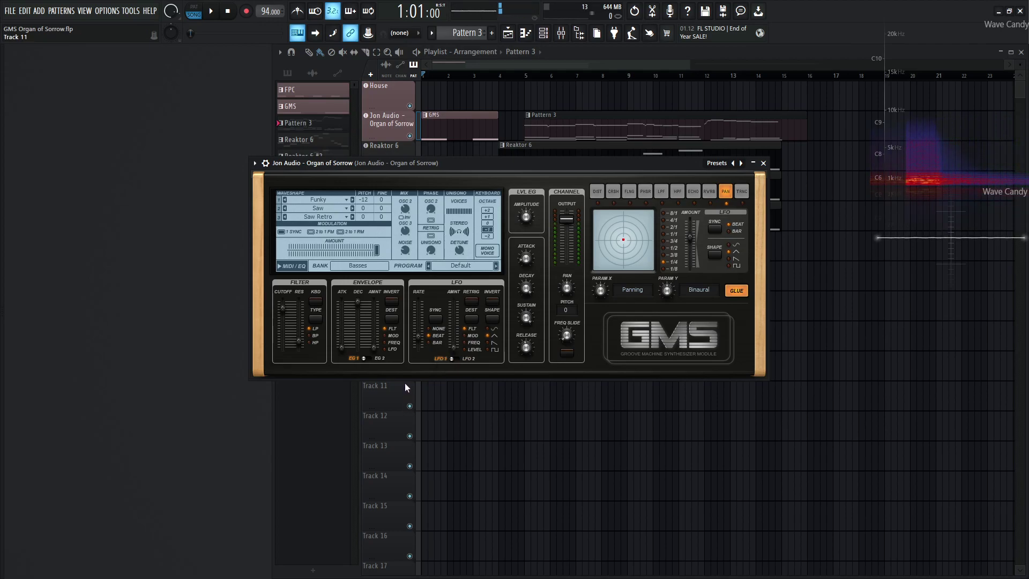
{"action": "key", "text": "v"}
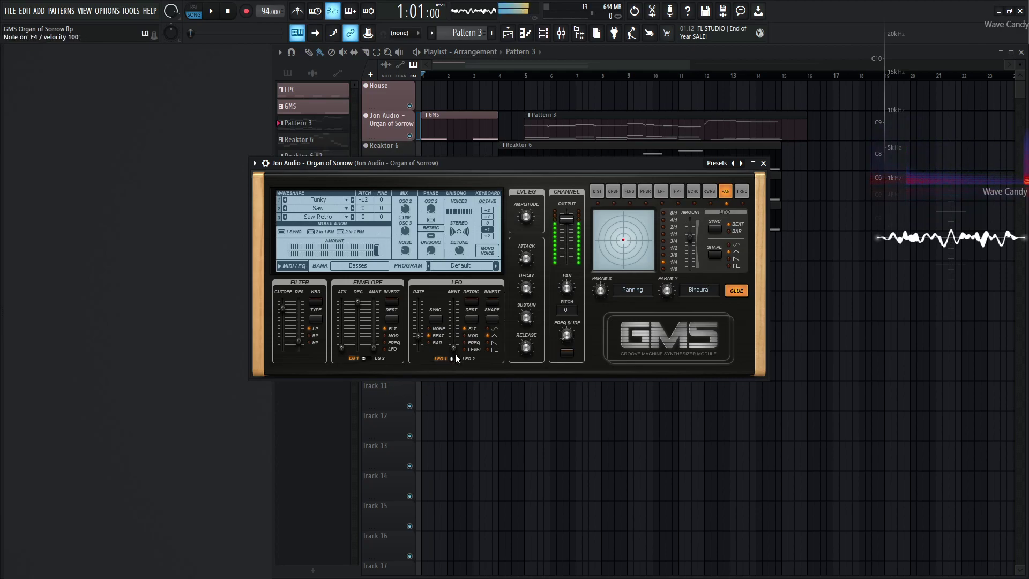
{"action": "left_click_drag", "start_coordinate": [454, 349], "coordinate": [453, 301]}
{"action": "key", "text": "z"}
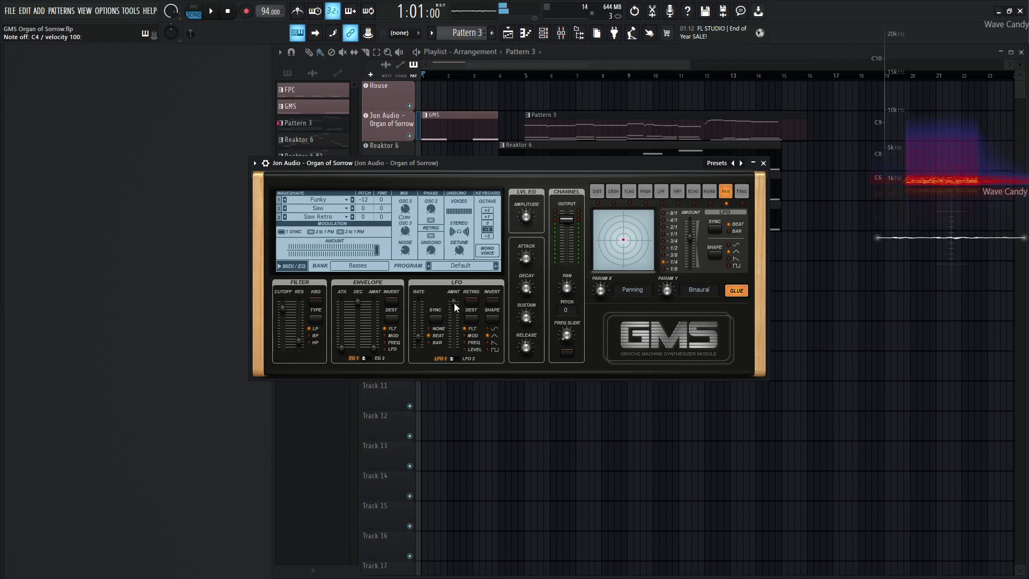
{"action": "left_click_drag", "start_coordinate": [455, 303], "coordinate": [454, 306]}
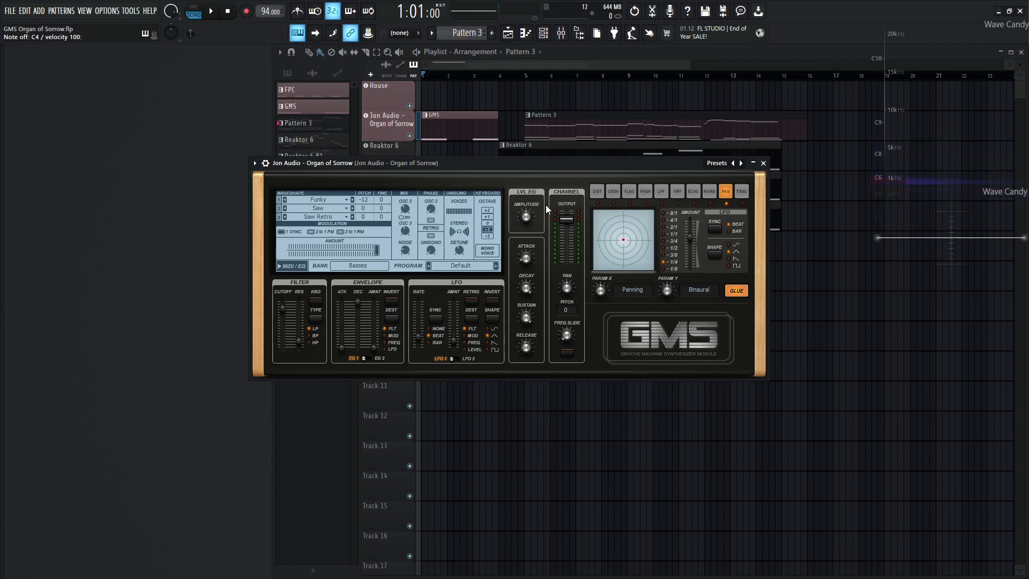
Check the level envelope's attack, decay, sustain and release values
{"action": "left_click", "coordinate": [529, 256]}
{"action": "left_click_drag", "start_coordinate": [529, 256], "coordinate": [530, 255]}
{"action": "left_click", "coordinate": [526, 288]}
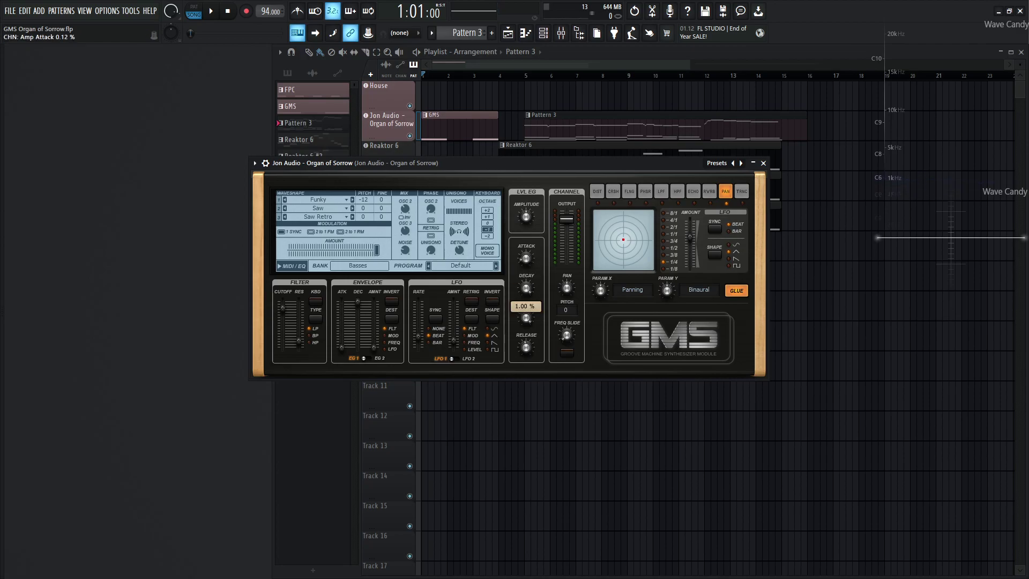
{"action": "left_click", "coordinate": [528, 323]}
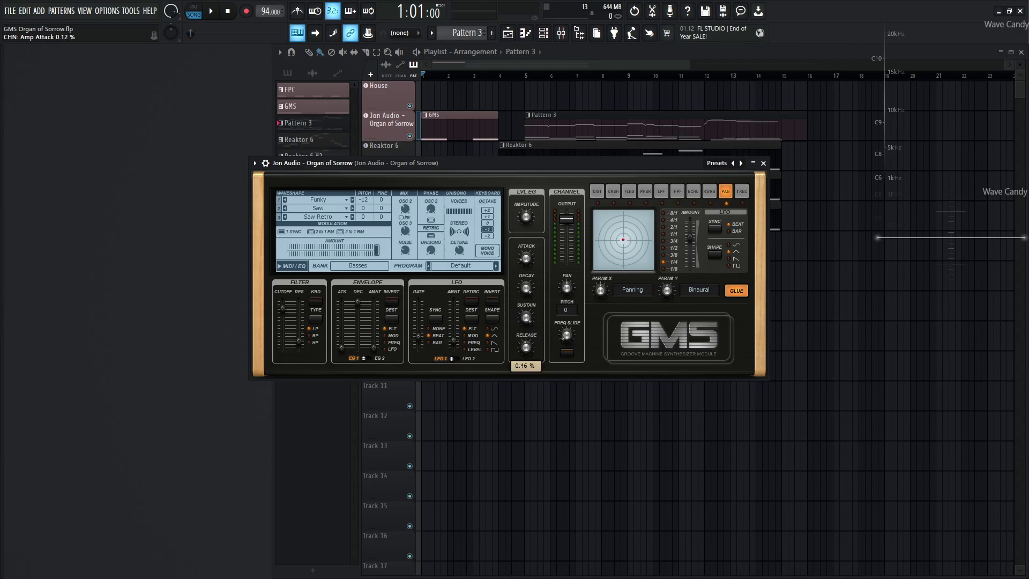
Play notes to hear the Pan effect, and check the channel output level and the effect's LFO amount
{"action": "key", "text": "v"}
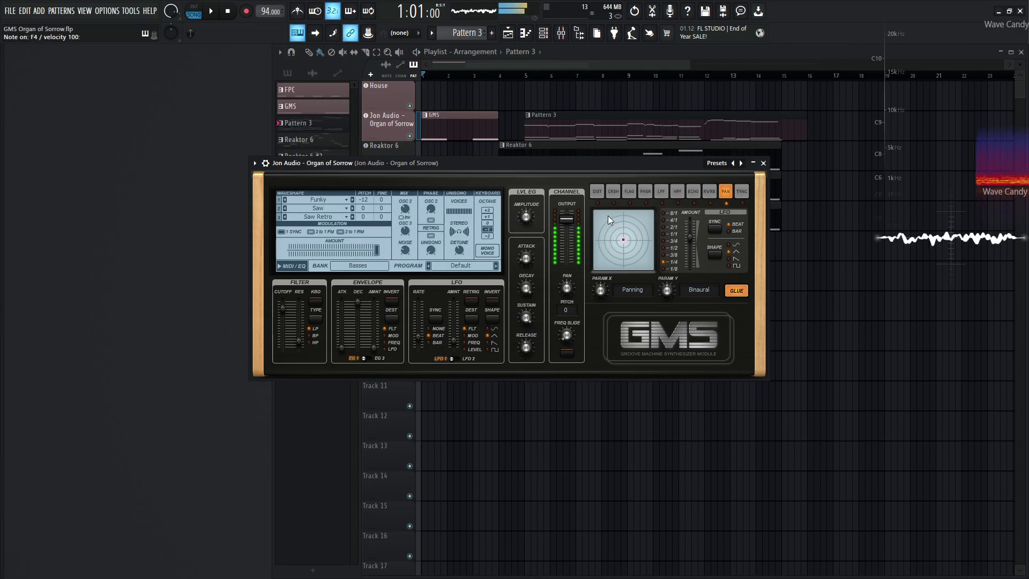
{"action": "key", "text": "h"}
{"action": "left_click_drag", "start_coordinate": [564, 219], "coordinate": [564, 219]}
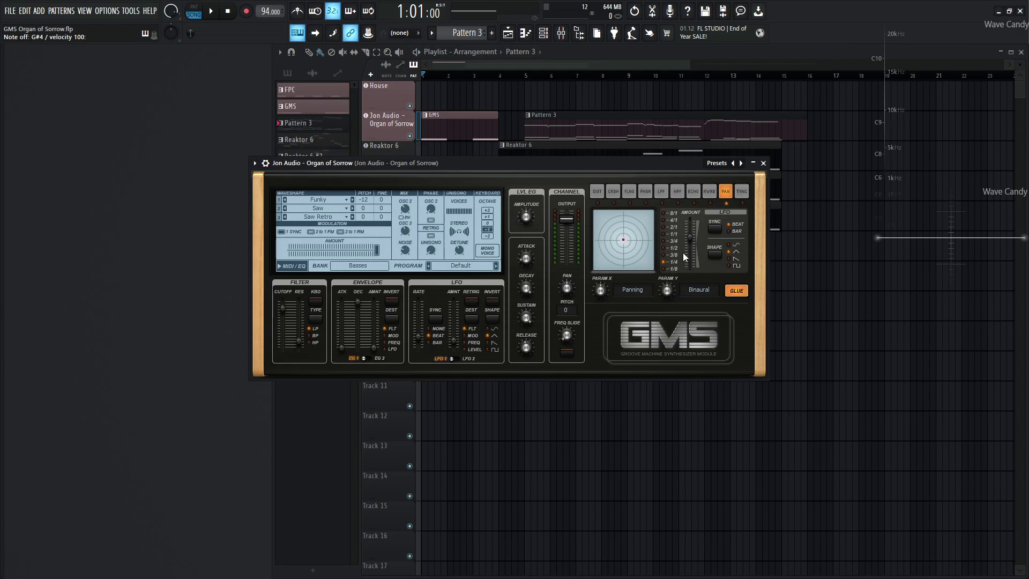
{"action": "left_click_drag", "start_coordinate": [689, 237], "coordinate": [689, 237]}
{"action": "key", "text": "h"}
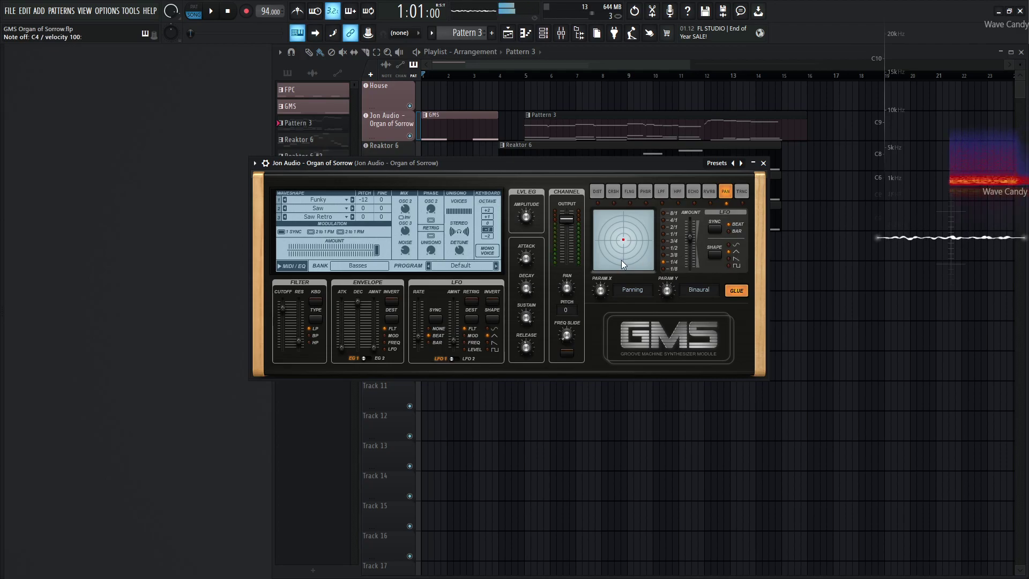
Open the mixer and examine bands 6 and 3 of the organ track's Fruity Parametric EQ 2, then close the equalizer
{"action": "key", "text": "F9"}
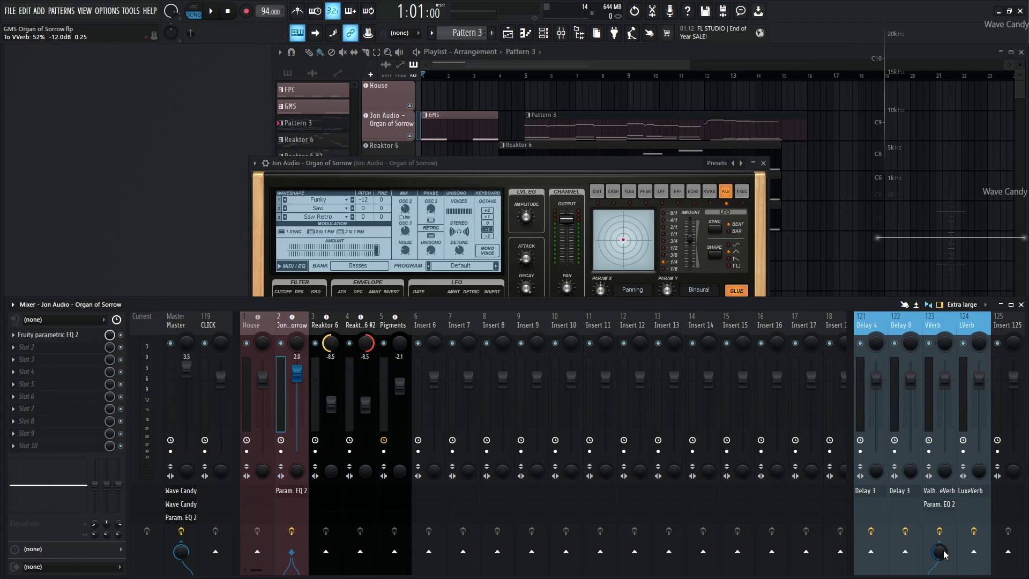
{"action": "left_click", "coordinate": [82, 336]}
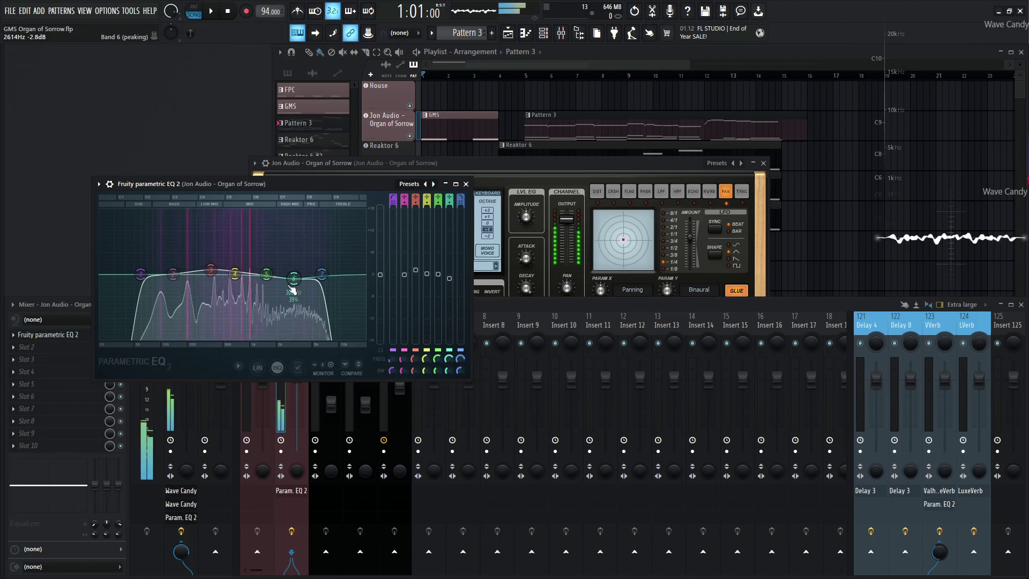
{"action": "left_click_drag", "start_coordinate": [294, 278], "coordinate": [290, 277]}
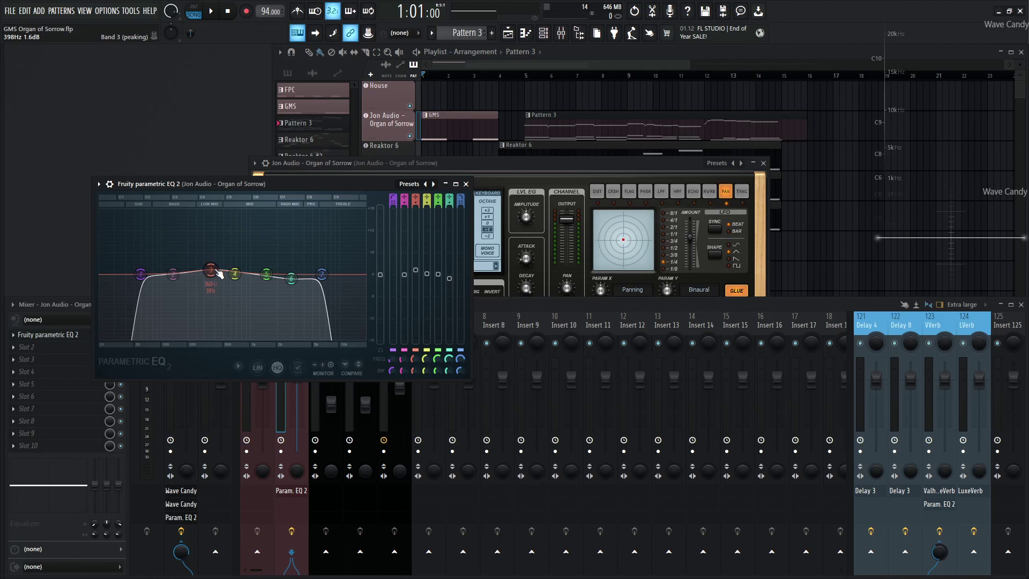
{"action": "mouse_move", "coordinate": [217, 270]}
{"action": "left_mouse_down"}
{"action": "mouse_move", "coordinate": [215, 252]}
{"action": "mouse_move", "coordinate": [210, 268]}
{"action": "left_mouse_up"}
{"action": "left_click", "coordinate": [465, 184]}
Move the GMS window clear of the mixer and view the plugin's options for saving the preset
{"action": "left_click_drag", "start_coordinate": [521, 164], "coordinate": [525, 121]}
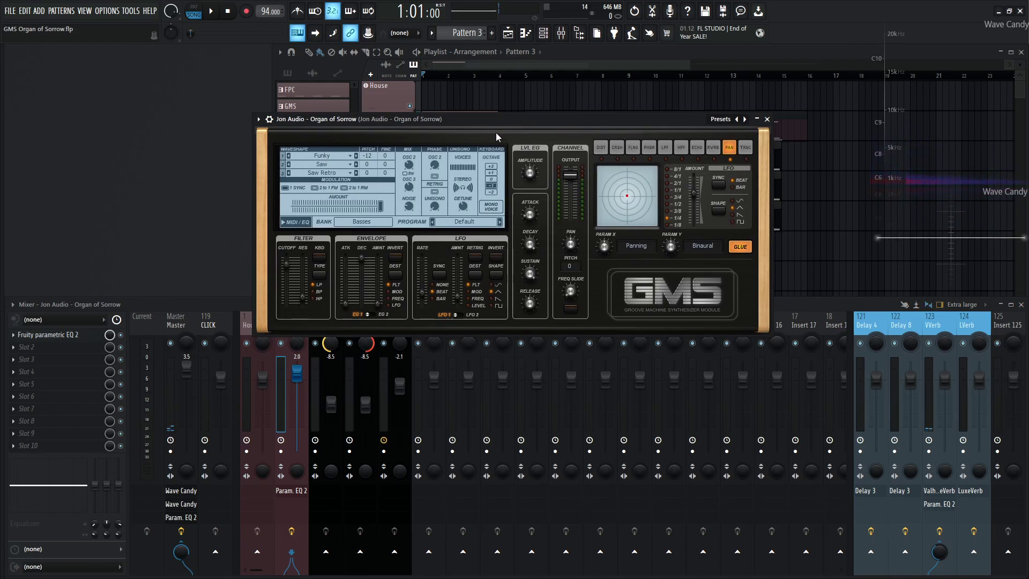
{"action": "left_click", "coordinate": [259, 120]}
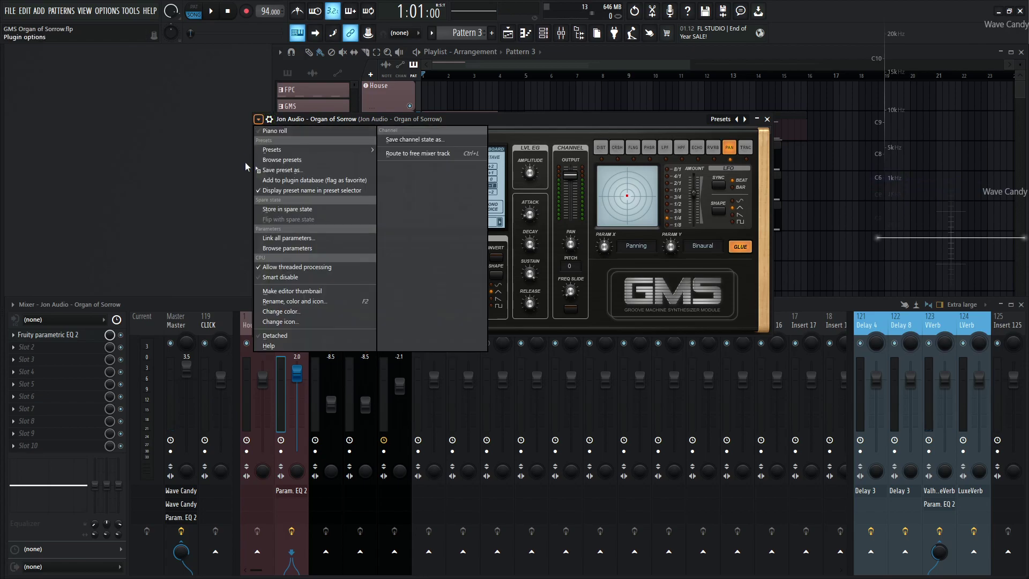
{"action": "left_click", "coordinate": [561, 123]}
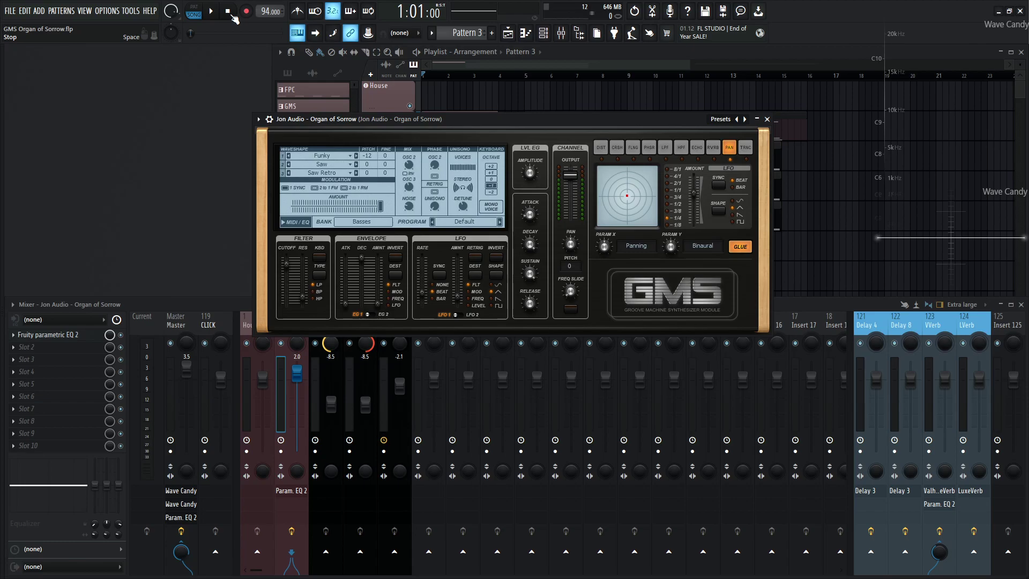
Start arrangement playback, hide the mixer and move the GMS window below the playlist clips
{"action": "key", "text": "space"}
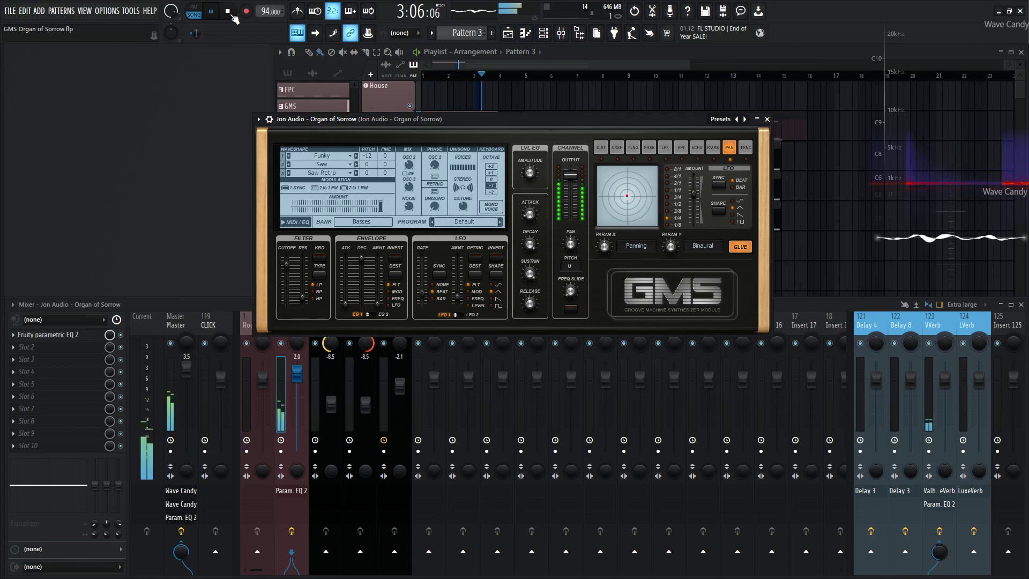
{"action": "key", "text": "F9"}
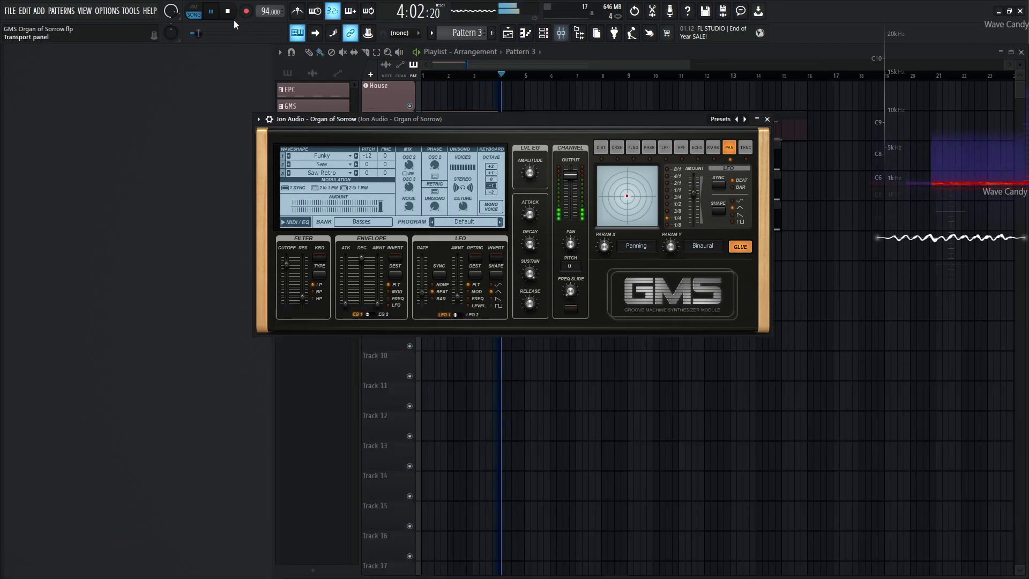
{"action": "left_click_drag", "start_coordinate": [482, 118], "coordinate": [516, 251]}
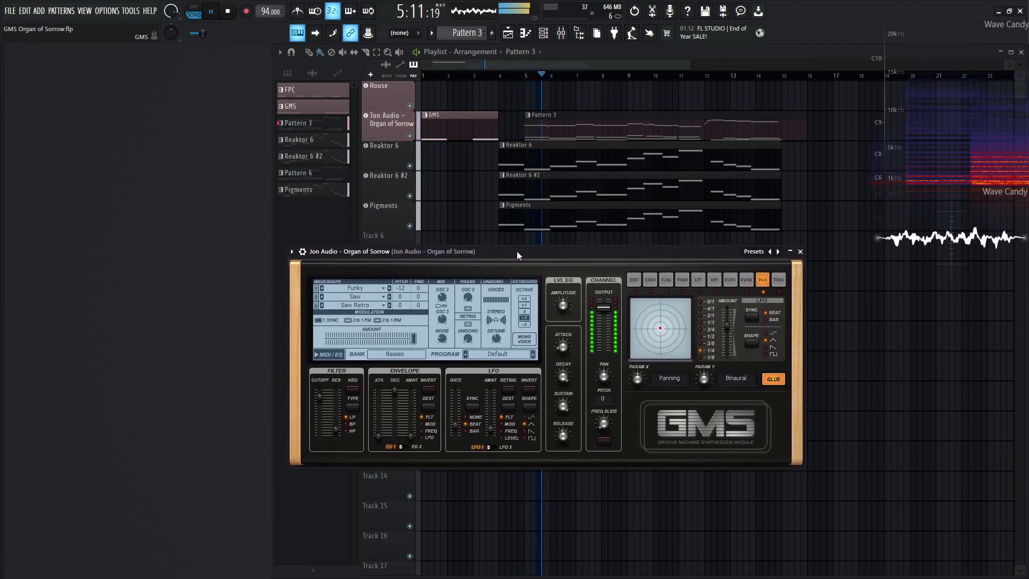